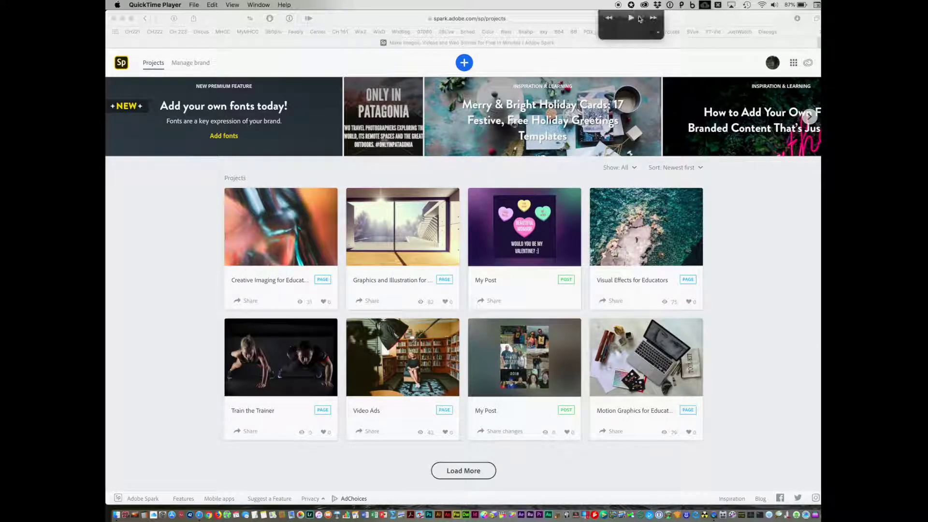
- Bring Safari with the Adobe Spark projects dashboard to the front
{"action": "left_click", "coordinate": [637, 67]}
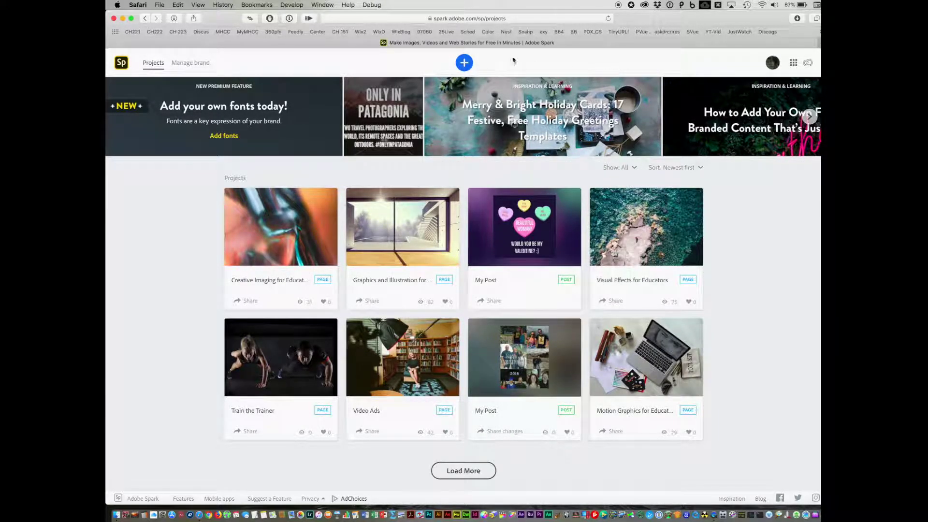
- Start a new Web Page titled 'Glideshow Example' and add an author byline subtitle
{"action": "left_click", "coordinate": [464, 64]}
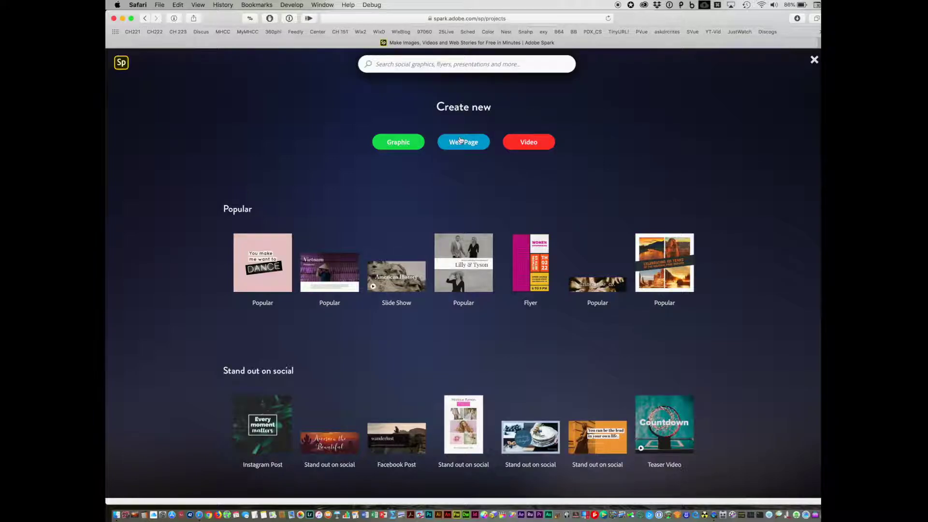
{"action": "left_click", "coordinate": [459, 141]}
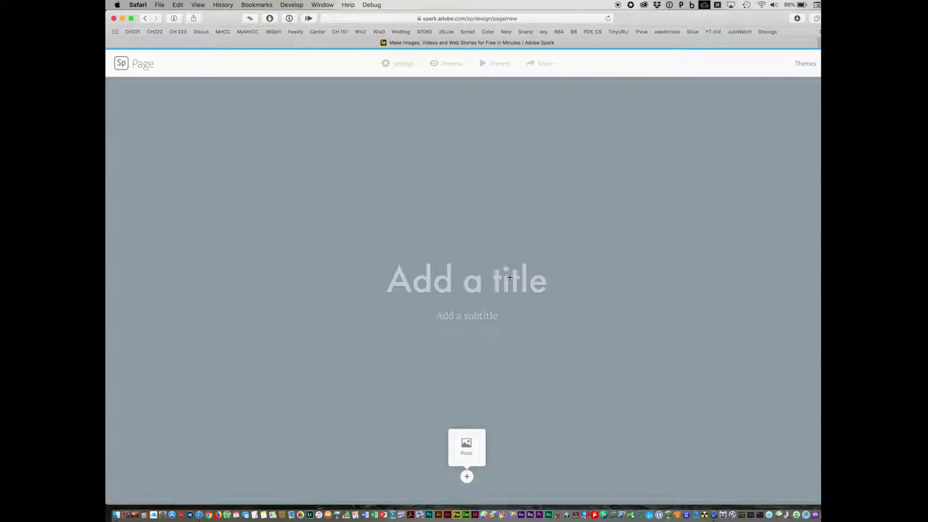
{"action": "left_click", "coordinate": [510, 277]}
{"action": "type", "text": "Glide"}
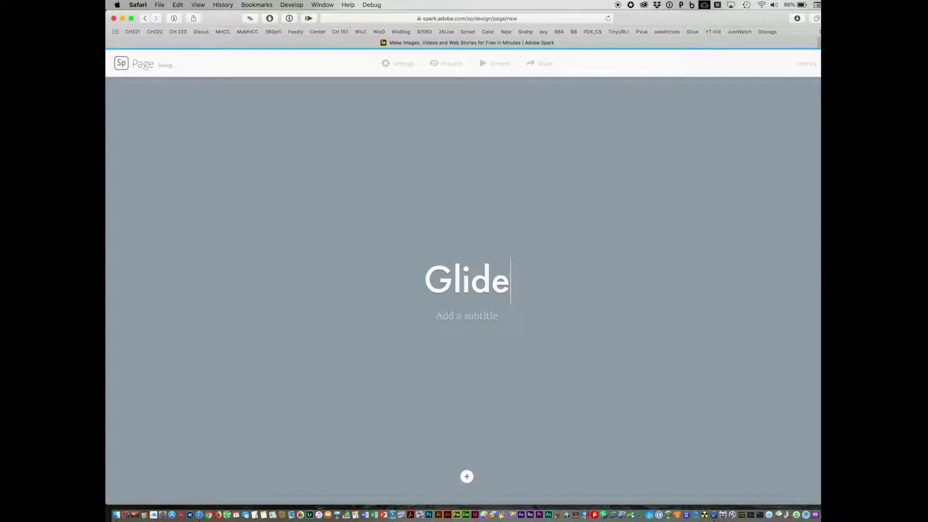
{"action": "type", "text": "show Exampl"}
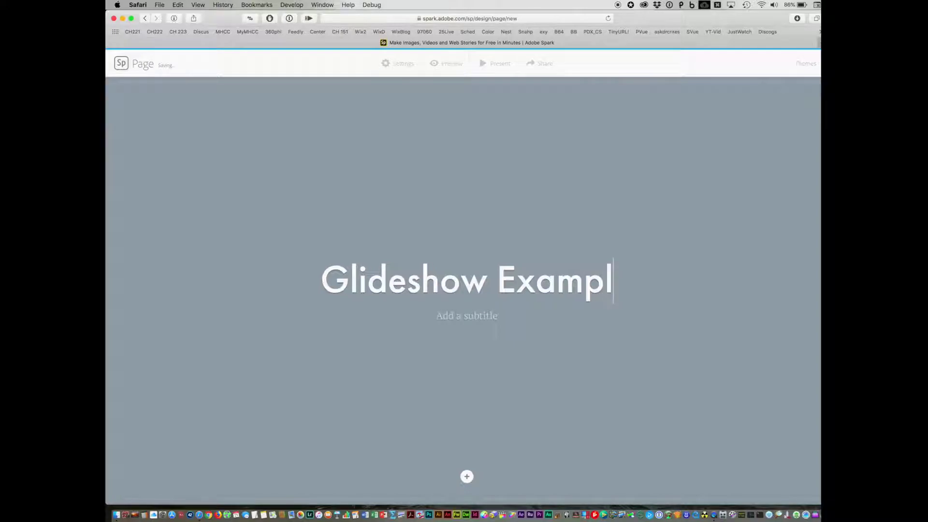
{"action": "type", "text": "e"}
{"action": "left_click", "coordinate": [476, 315]}
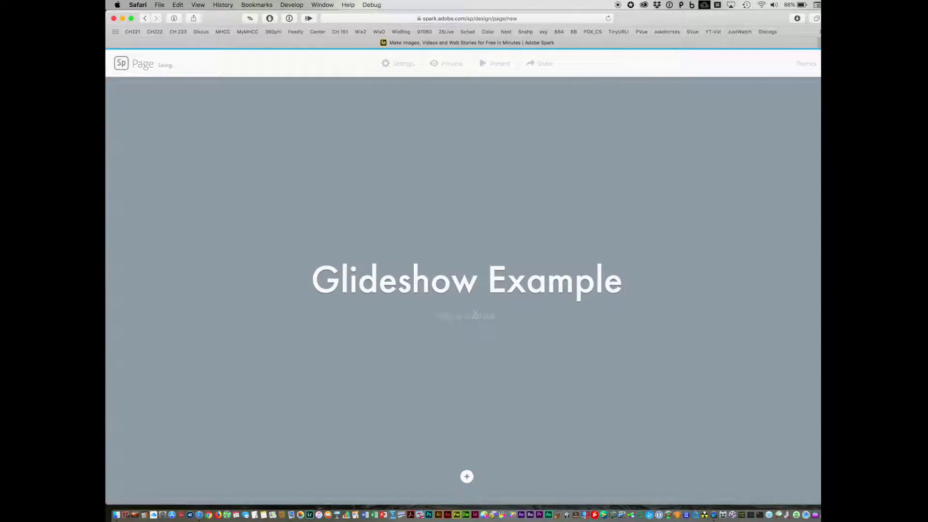
{"action": "type", "text": "by Michael"}
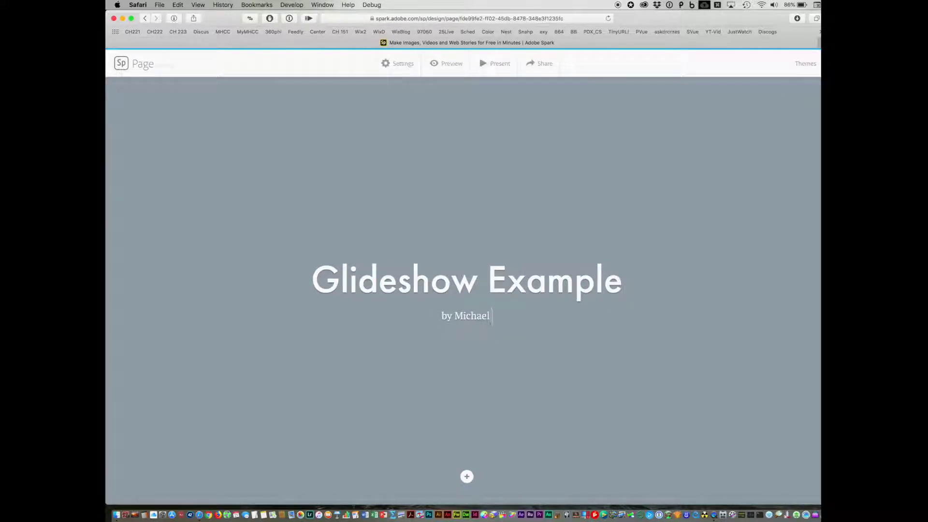
{"action": "type", "text": " Russell"}
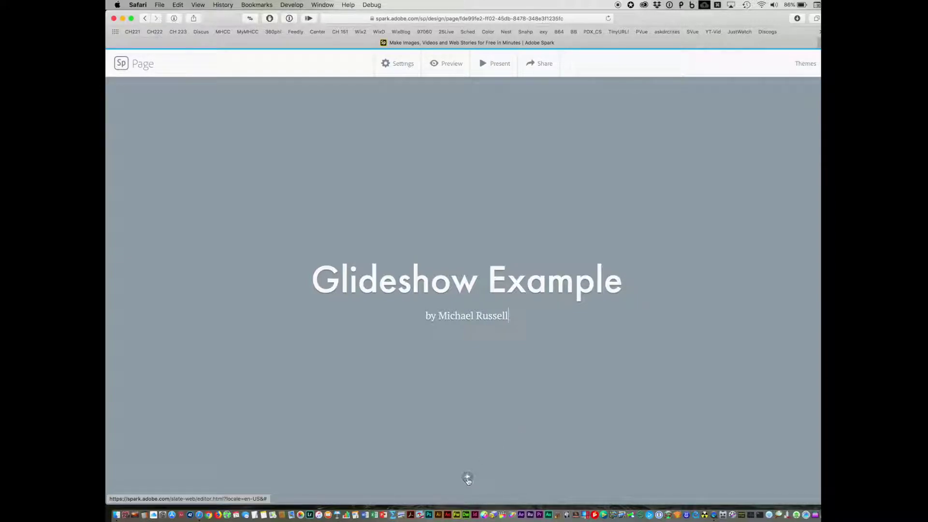
- Set the header background to the city ice-rink skyline photo from a free 'Glide' search
{"action": "left_click", "coordinate": [466, 476]}
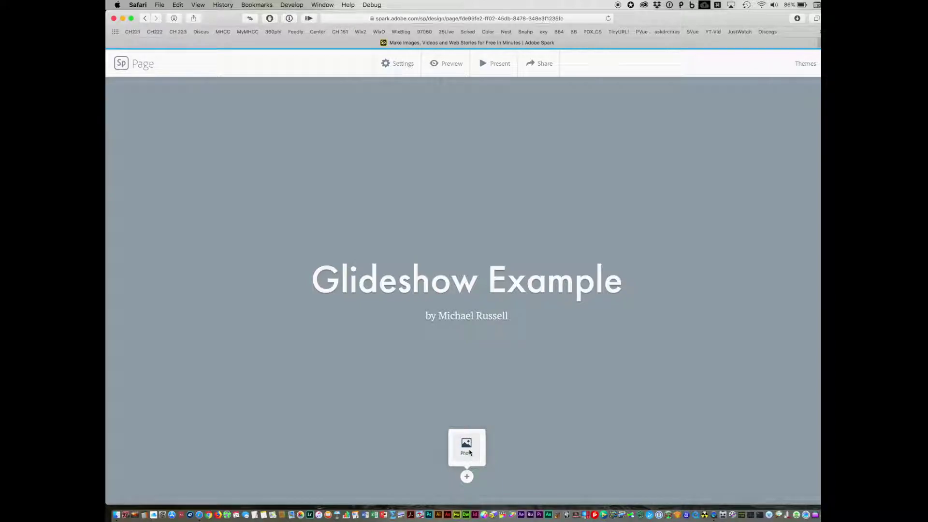
{"action": "left_click", "coordinate": [470, 453]}
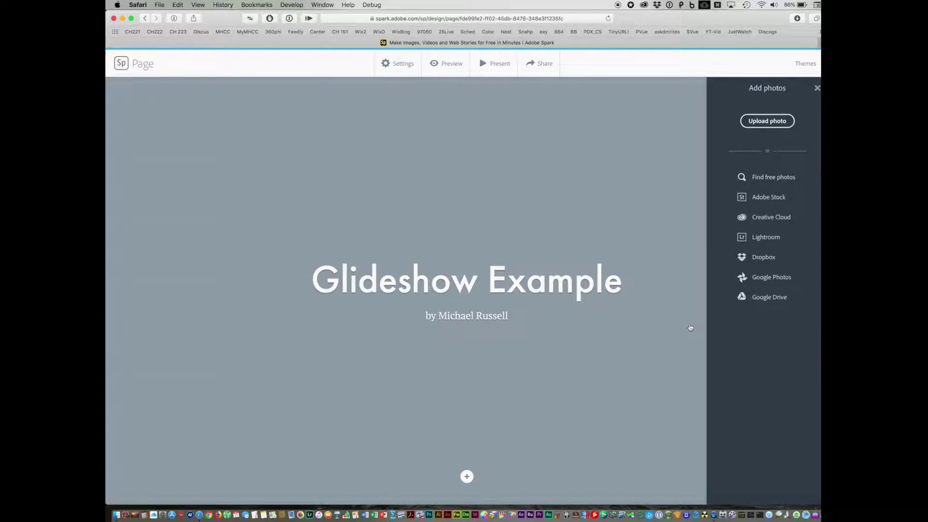
{"action": "left_click", "coordinate": [770, 178]}
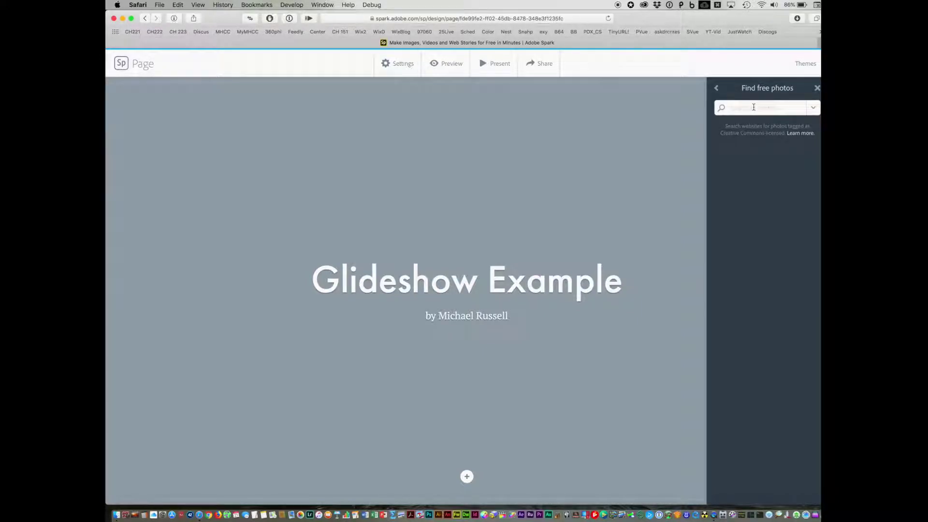
{"action": "type", "text": "Gl"}
{"action": "type", "text": "ide"}
{"action": "key", "text": "Return"}
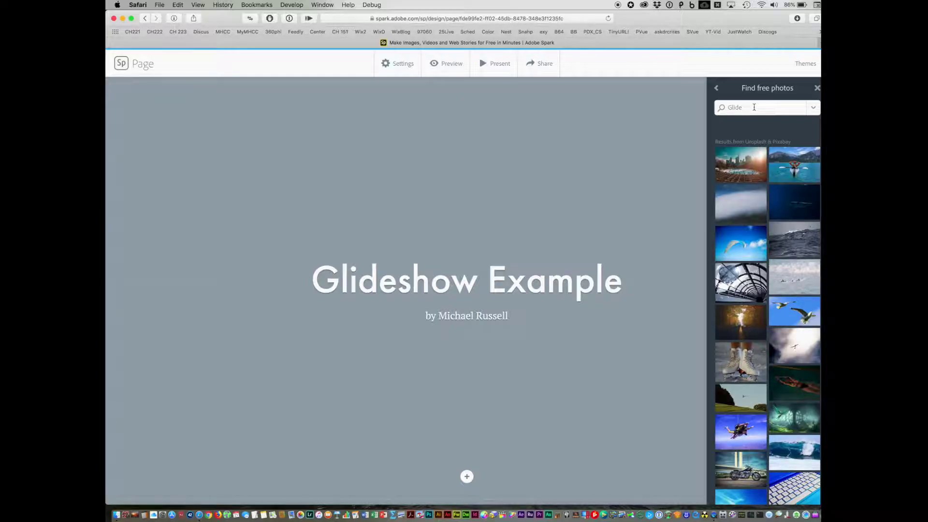
{"action": "left_click", "coordinate": [750, 161]}
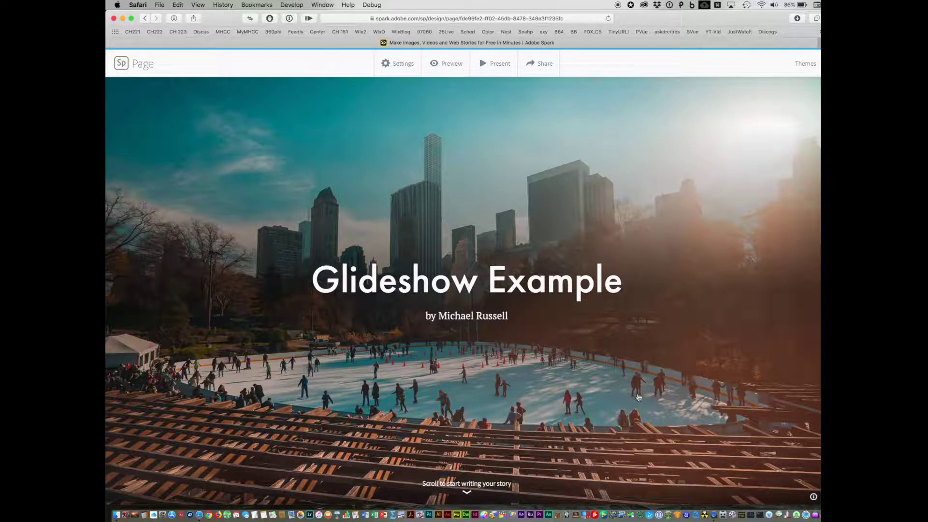
- Insert an empty glideshow below the title header
{"action": "left_click", "coordinate": [468, 494]}
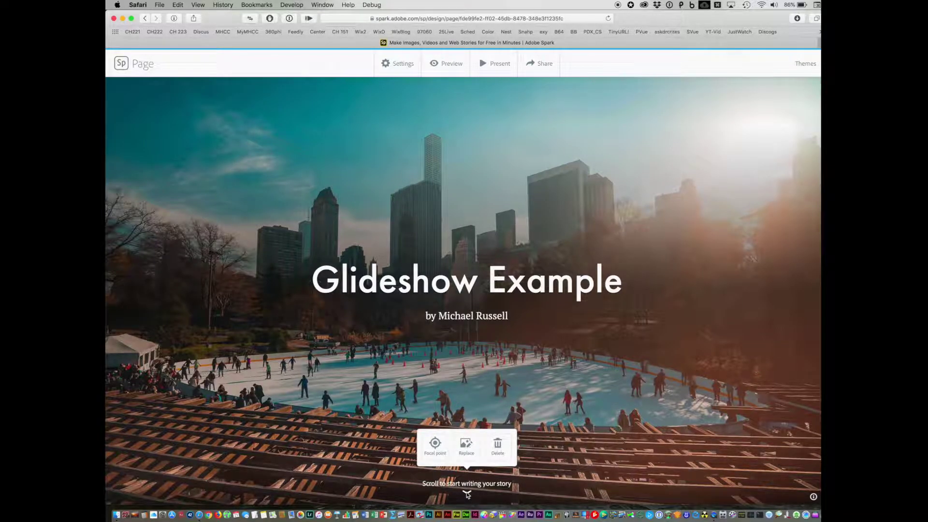
{"action": "scroll", "coordinate": [537, 457], "scroll_direction": "down", "scroll_amount": 2}
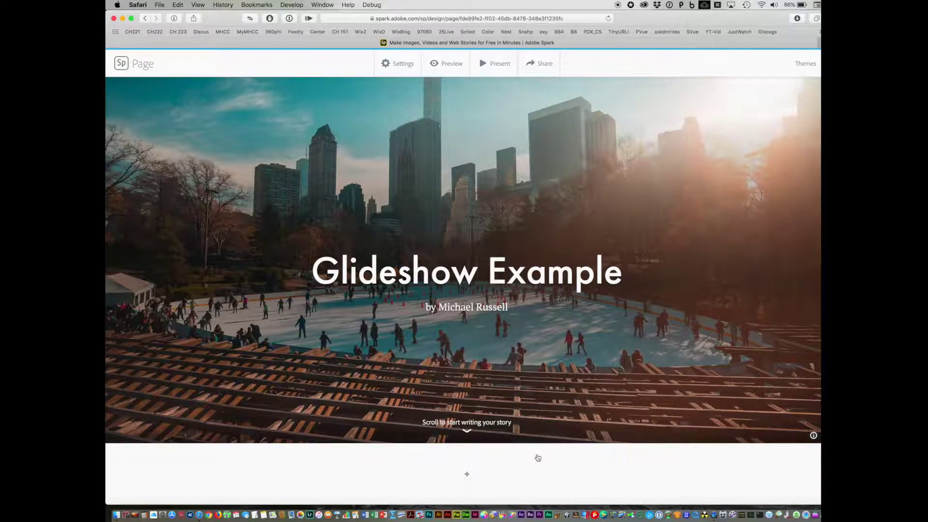
{"action": "scroll", "coordinate": [537, 458], "scroll_direction": "up", "scroll_amount": 2}
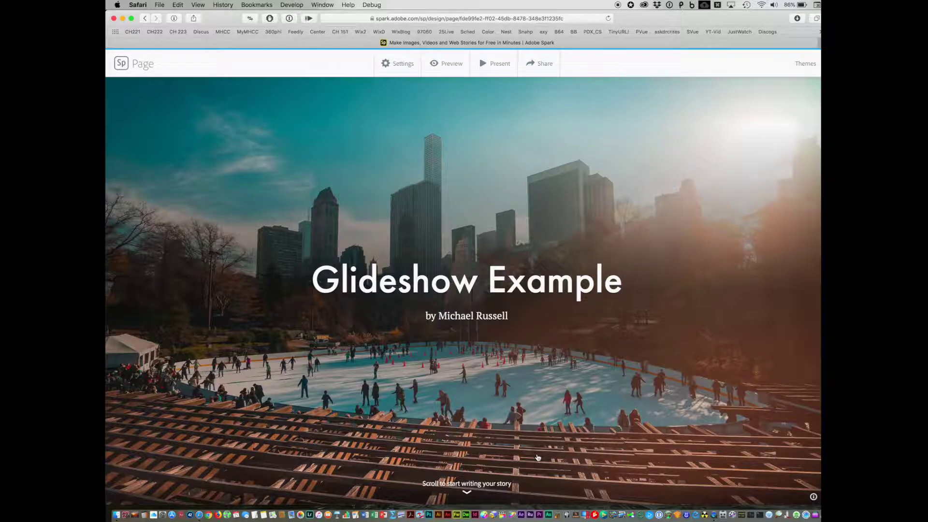
{"action": "scroll", "coordinate": [538, 457], "scroll_direction": "down", "scroll_amount": 2}
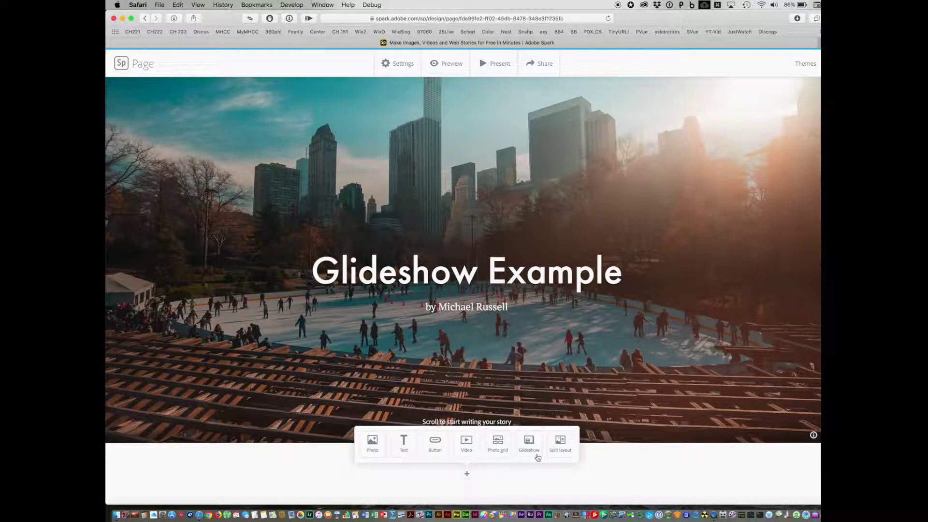
{"action": "left_click", "coordinate": [529, 443]}
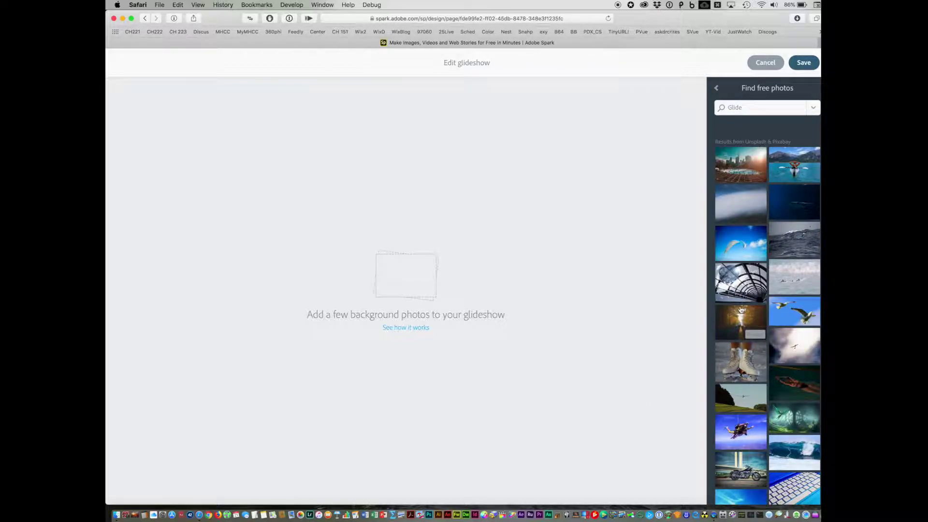
- Add tunnel, seagull and forest photos, then replace the forest with jellyfish placed before the seagulls
{"action": "left_click", "coordinate": [739, 282]}
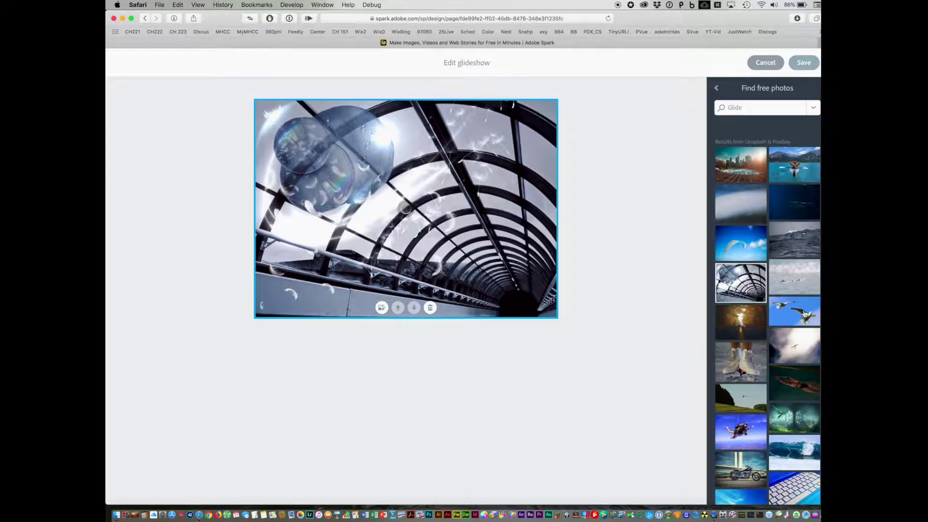
{"action": "left_click", "coordinate": [805, 317]}
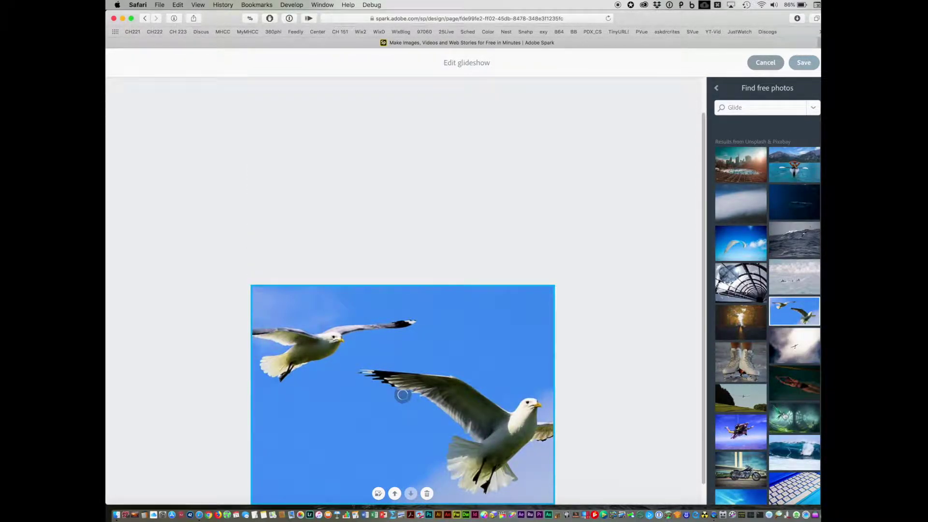
{"action": "left_click", "coordinate": [785, 420]}
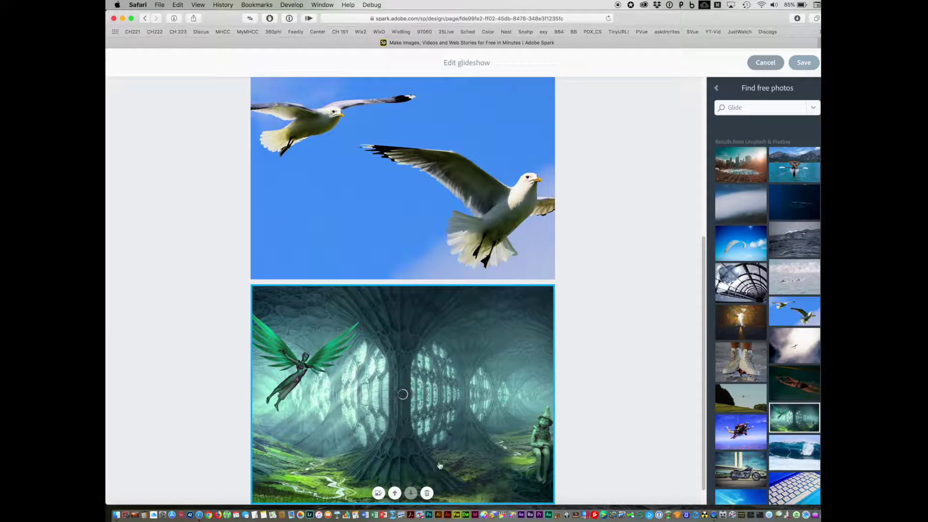
{"action": "left_click", "coordinate": [426, 493]}
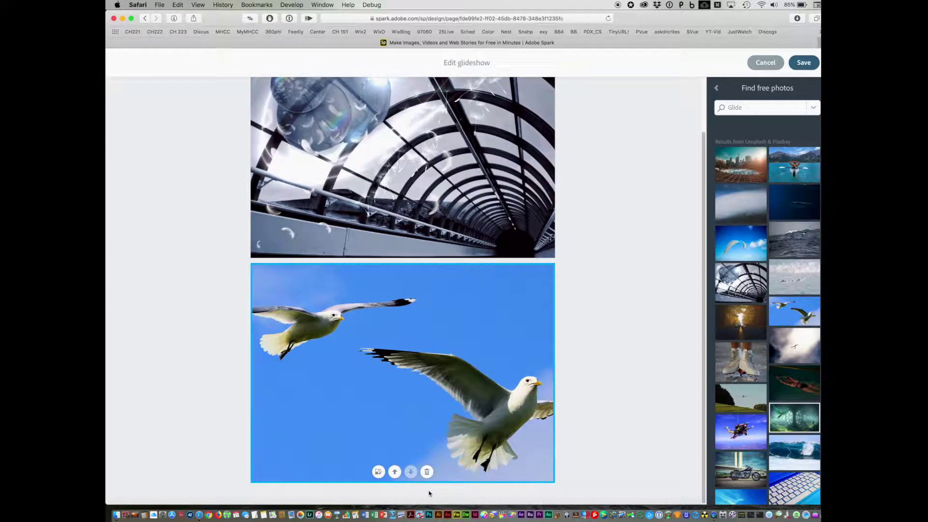
{"action": "scroll", "coordinate": [743, 405], "scroll_direction": "down", "scroll_amount": 3}
{"action": "scroll", "coordinate": [742, 406], "scroll_direction": "down", "scroll_amount": 2}
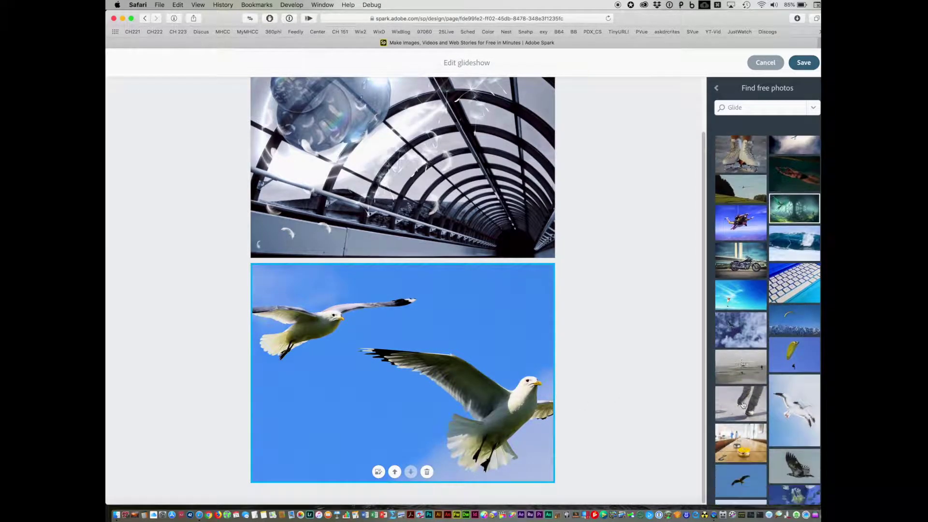
{"action": "scroll", "coordinate": [742, 405], "scroll_direction": "down", "scroll_amount": 2}
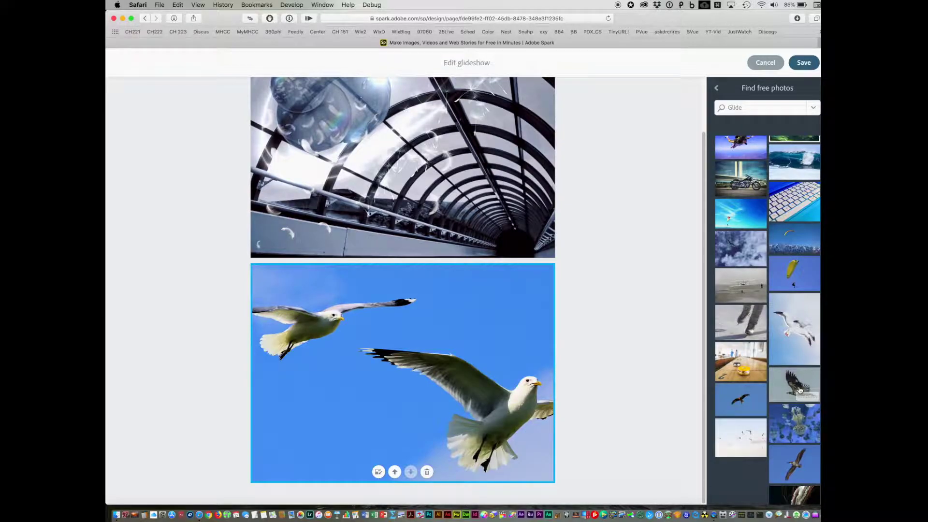
{"action": "scroll", "coordinate": [799, 390], "scroll_direction": "down", "scroll_amount": 3}
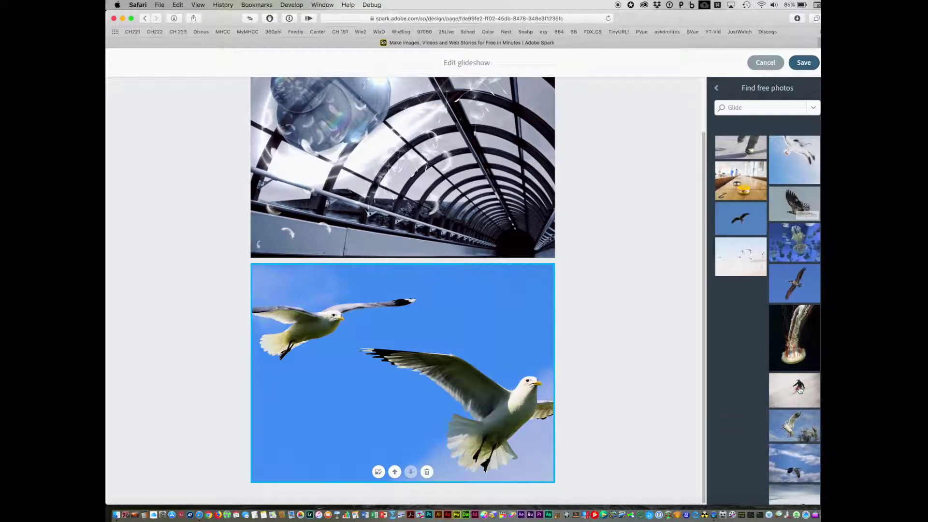
{"action": "left_click", "coordinate": [790, 339]}
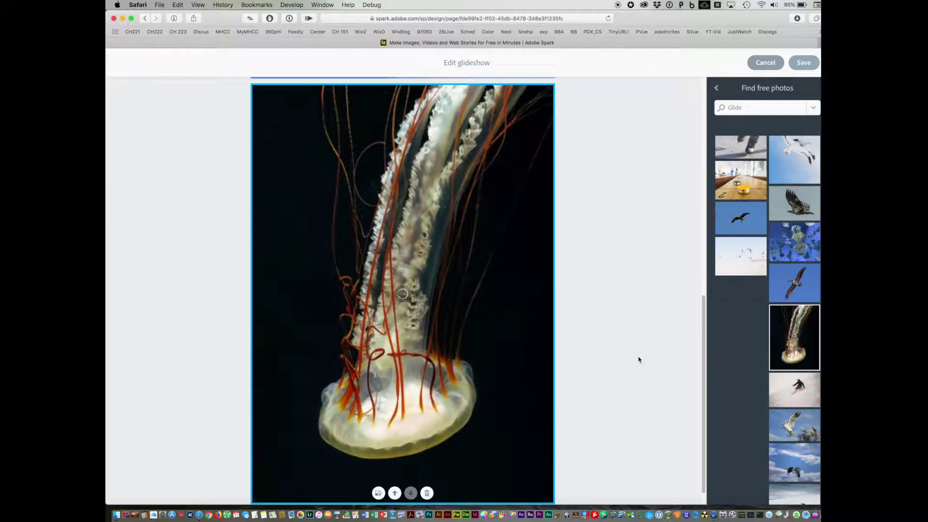
{"action": "left_click", "coordinate": [394, 493]}
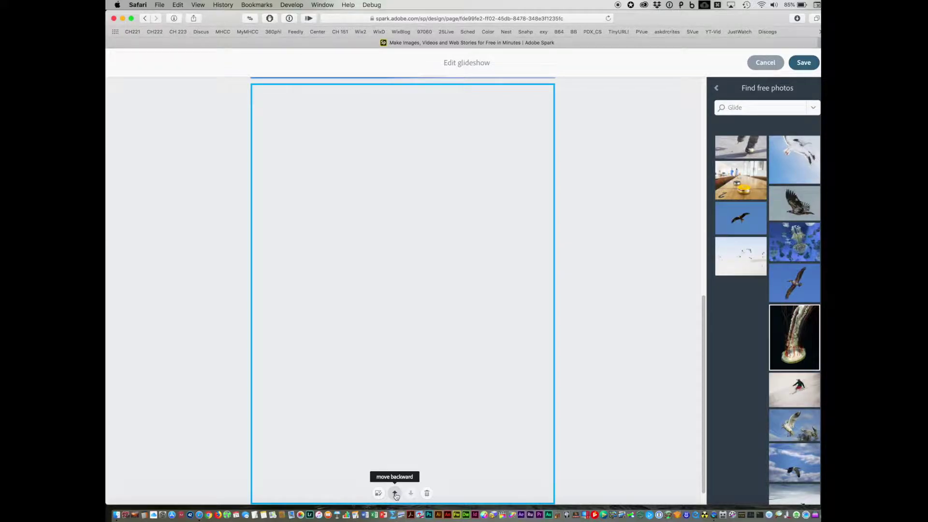
{"action": "scroll", "coordinate": [563, 326], "scroll_direction": "up", "scroll_amount": 5}
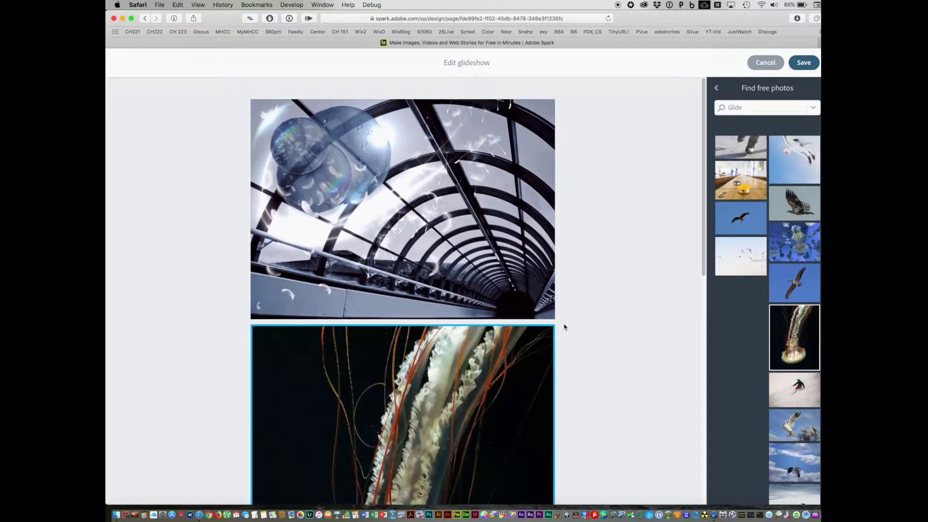
{"action": "scroll", "coordinate": [564, 326], "scroll_direction": "down", "scroll_amount": 1}
{"action": "scroll", "coordinate": [563, 326], "scroll_direction": "down", "scroll_amount": 5}
{"action": "scroll", "coordinate": [564, 326], "scroll_direction": "down", "scroll_amount": 3}
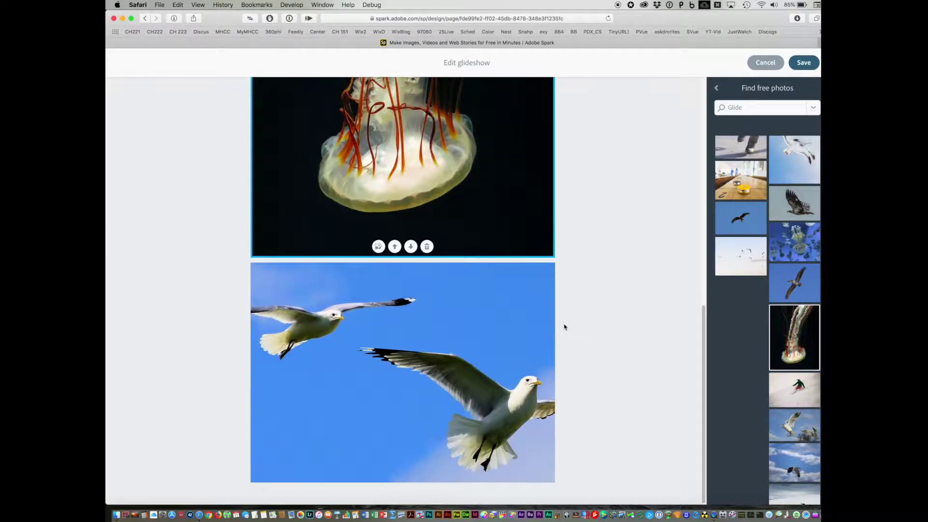
- Save the glideshow edits and return to the page
{"action": "left_click", "coordinate": [805, 62]}
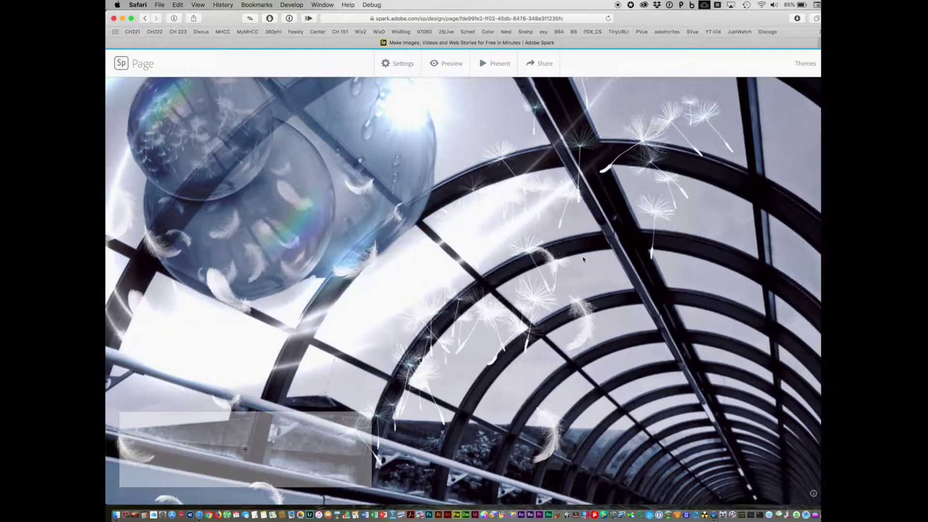
{"action": "scroll", "coordinate": [582, 258], "scroll_direction": "up", "scroll_amount": 5}
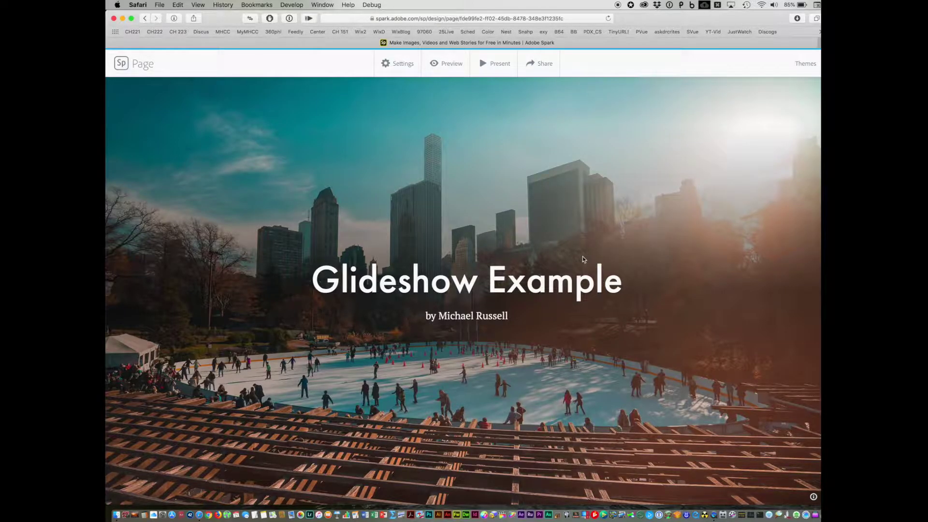
{"action": "scroll", "coordinate": [582, 259], "scroll_direction": "down", "scroll_amount": 5}
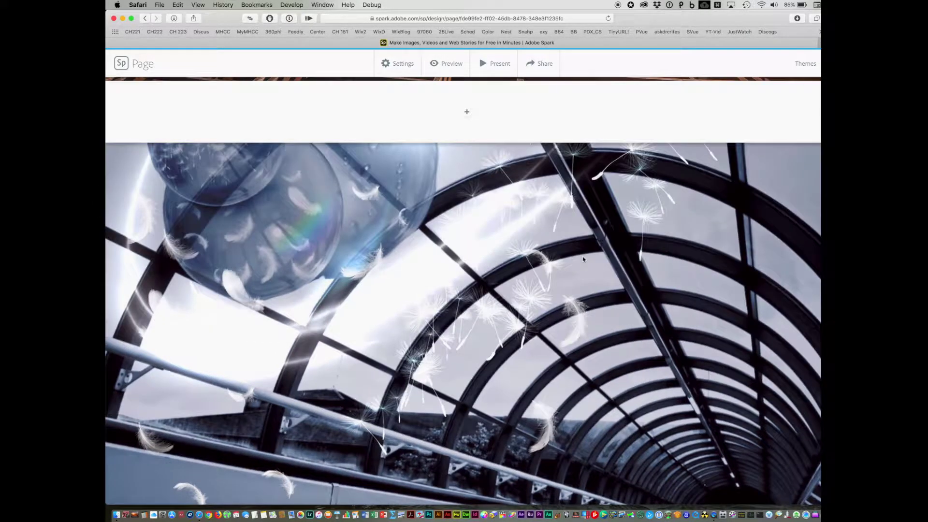
{"action": "scroll", "coordinate": [582, 259], "scroll_direction": "down", "scroll_amount": 3}
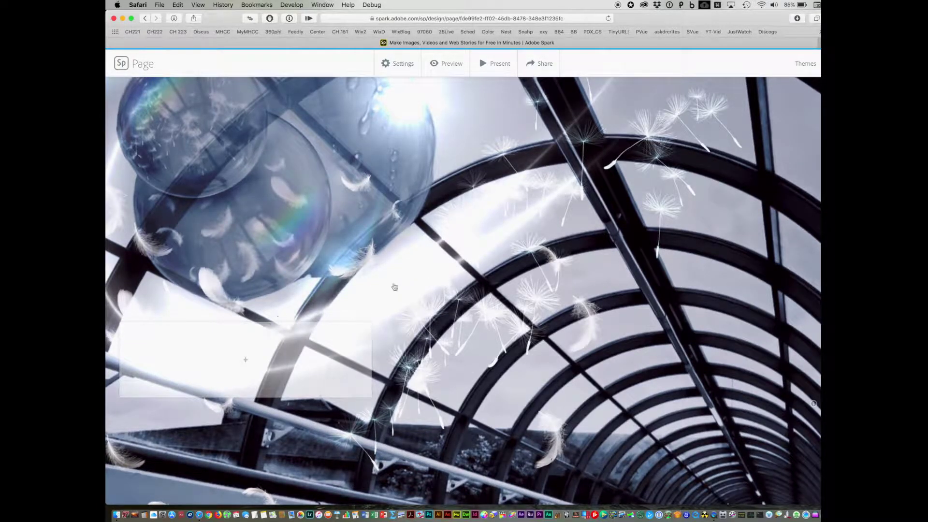
{"action": "scroll", "coordinate": [452, 266], "scroll_direction": "down", "scroll_amount": 1}
{"action": "scroll", "coordinate": [452, 267], "scroll_direction": "down", "scroll_amount": 3}
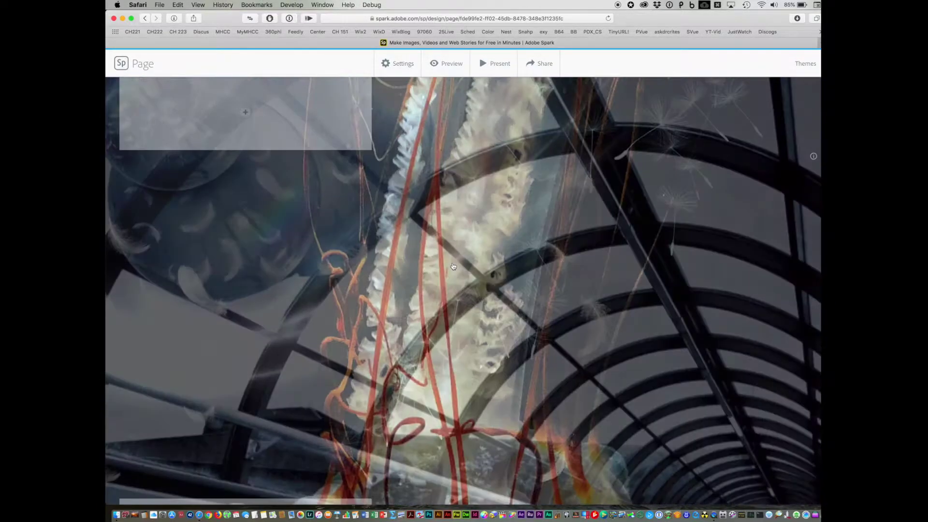
{"action": "scroll", "coordinate": [452, 266], "scroll_direction": "down", "scroll_amount": 3}
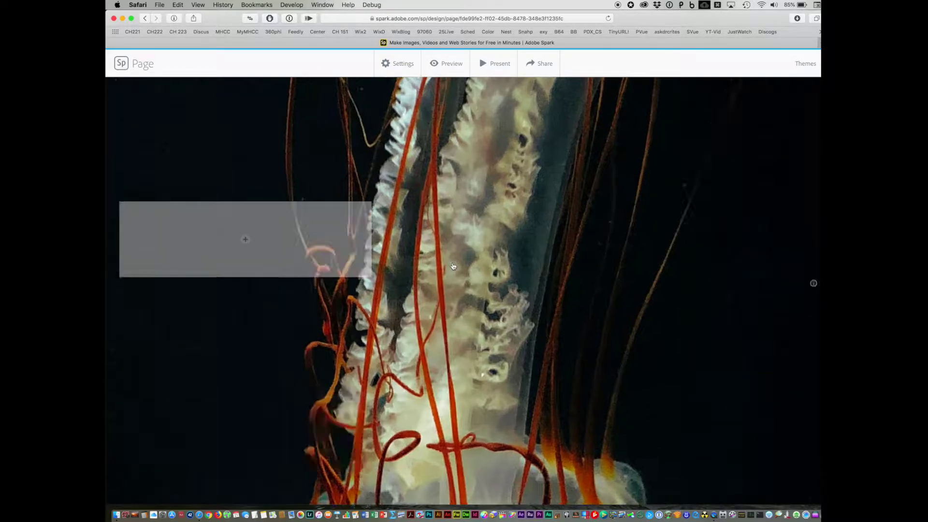
{"action": "scroll", "coordinate": [452, 267], "scroll_direction": "down", "scroll_amount": 3}
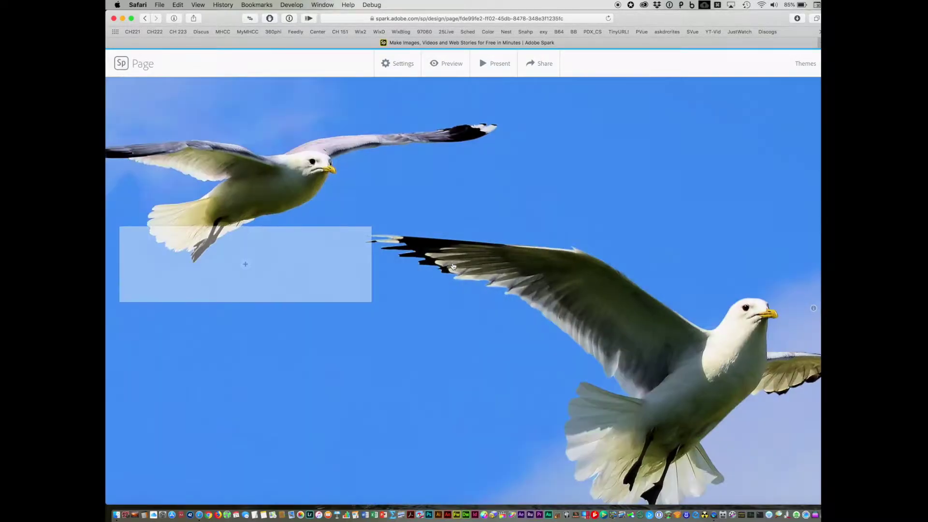
{"action": "scroll", "coordinate": [453, 266], "scroll_direction": "up", "scroll_amount": 3}
{"action": "scroll", "coordinate": [453, 267], "scroll_direction": "up", "scroll_amount": 2}
{"action": "scroll", "coordinate": [453, 267], "scroll_direction": "up", "scroll_amount": 3}
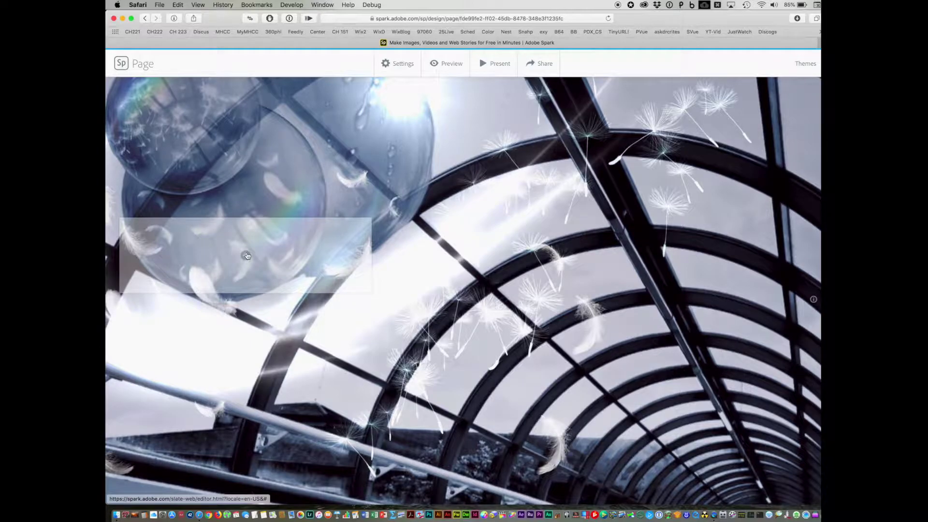
- Caption the tunnel slide with an H2 'Week 1 Example' heading and a 'More text' paragraph
{"action": "left_click", "coordinate": [247, 255]}
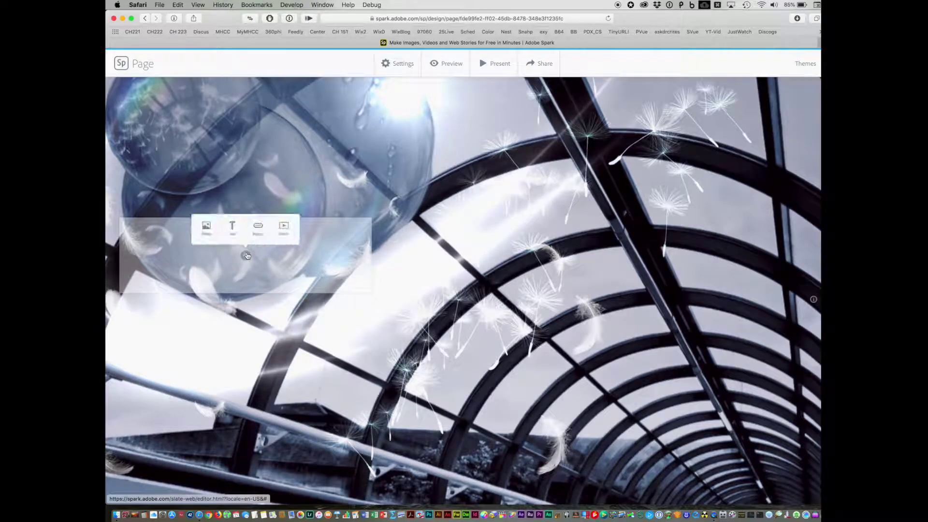
{"action": "left_click", "coordinate": [229, 224]}
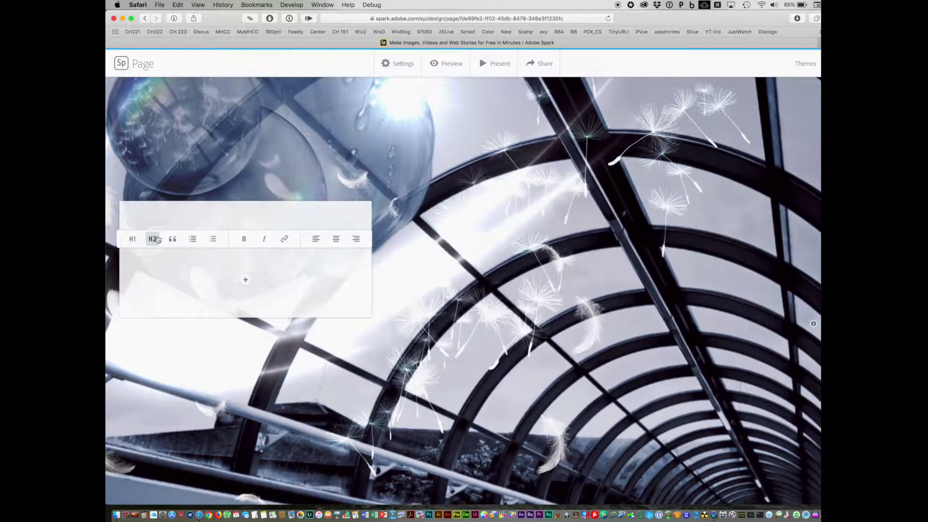
{"action": "left_click", "coordinate": [155, 241]}
{"action": "type", "text": "W"}
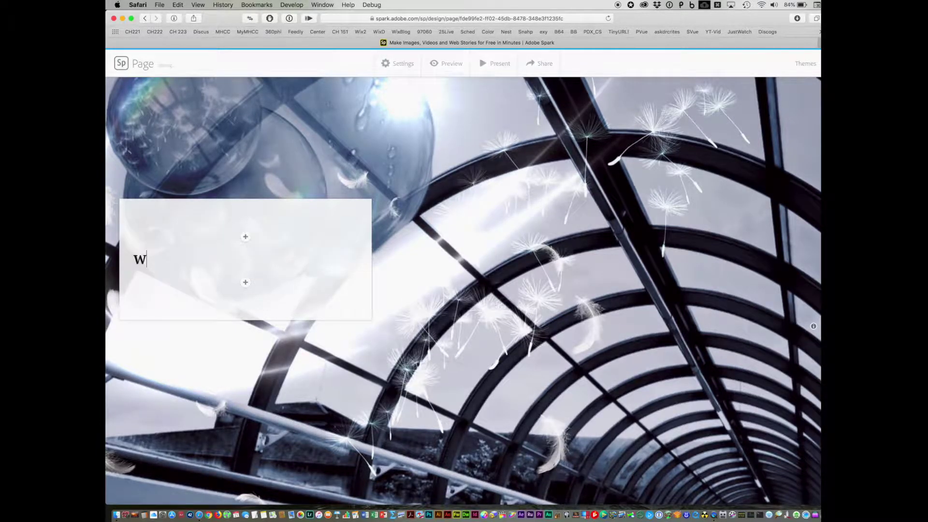
{"action": "type", "text": "eek 1 Example"}
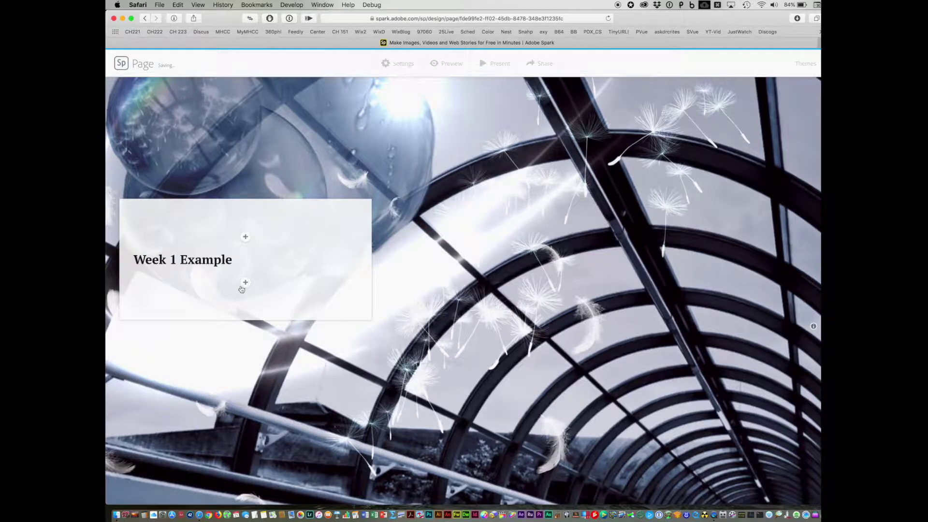
{"action": "left_click", "coordinate": [246, 283]}
{"action": "left_click", "coordinate": [230, 250]}
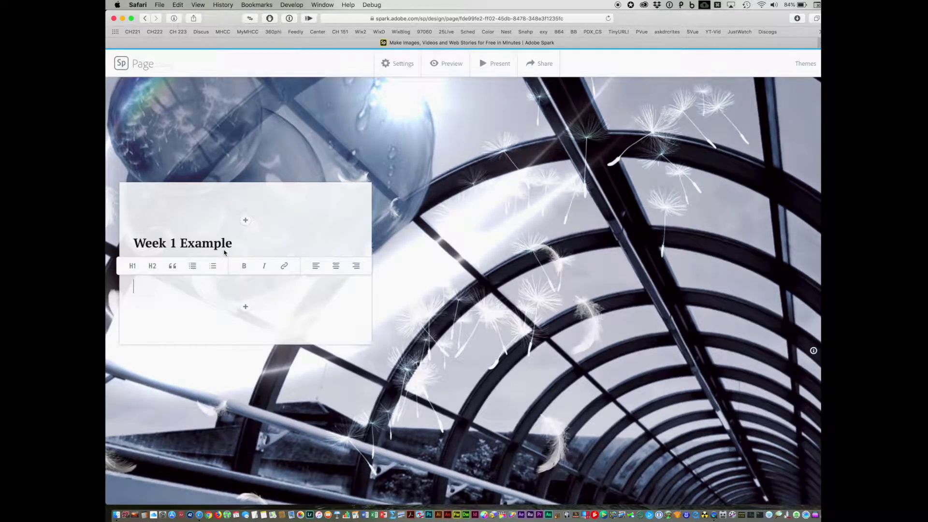
{"action": "type", "text": "More tex"}
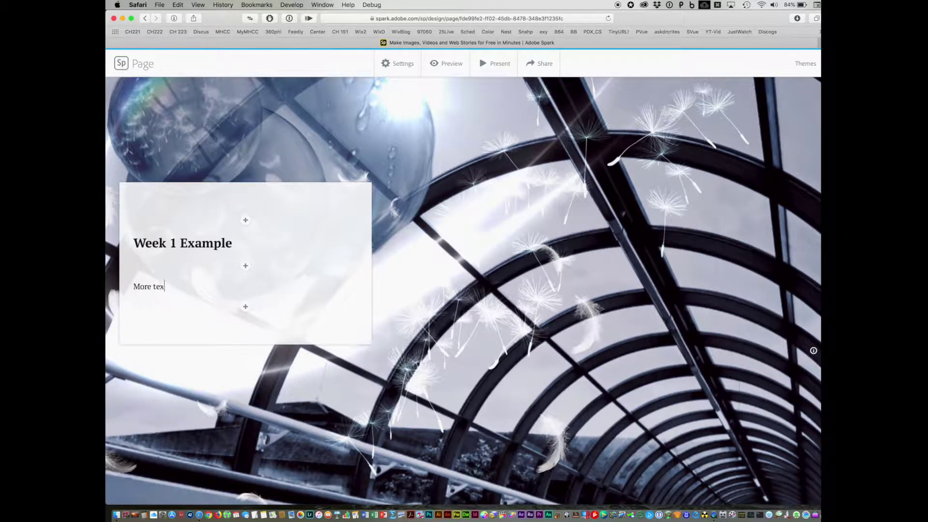
{"action": "type", "text": "t"}
{"action": "left_click", "coordinate": [244, 308]}
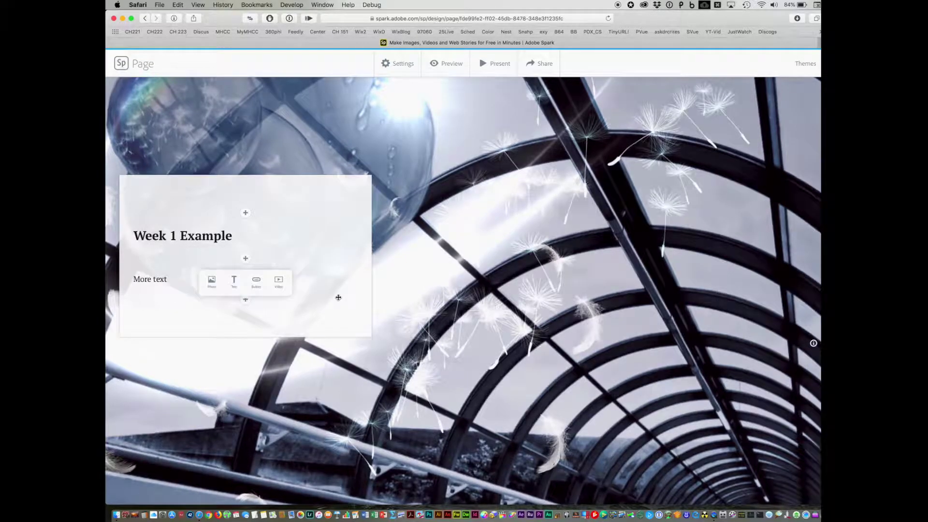
{"action": "scroll", "coordinate": [337, 297], "scroll_direction": "down", "scroll_amount": 2}
{"action": "scroll", "coordinate": [337, 297], "scroll_direction": "down", "scroll_amount": 5}
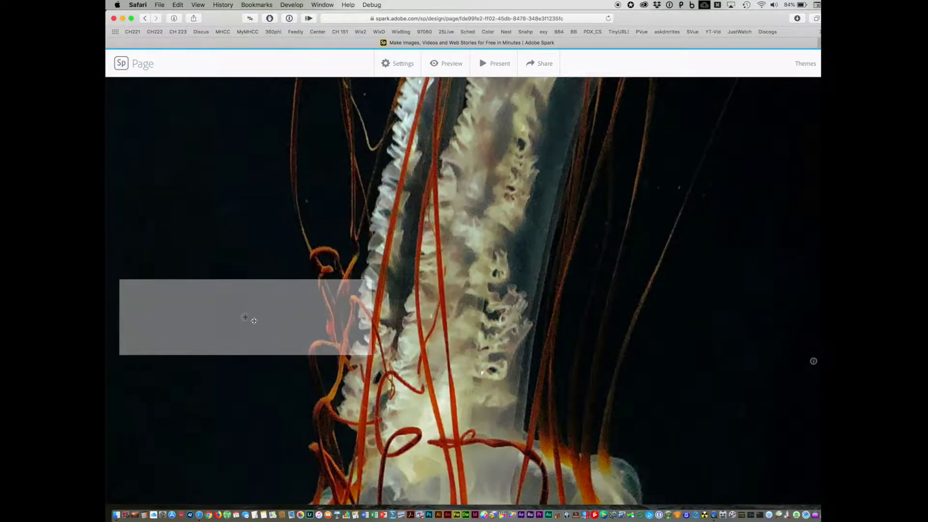
- Caption the jellyfish slide with an H2 'Week 2 Example' heading and a 'test' paragraph
{"action": "left_click", "coordinate": [245, 317]}
{"action": "left_click", "coordinate": [229, 302]}
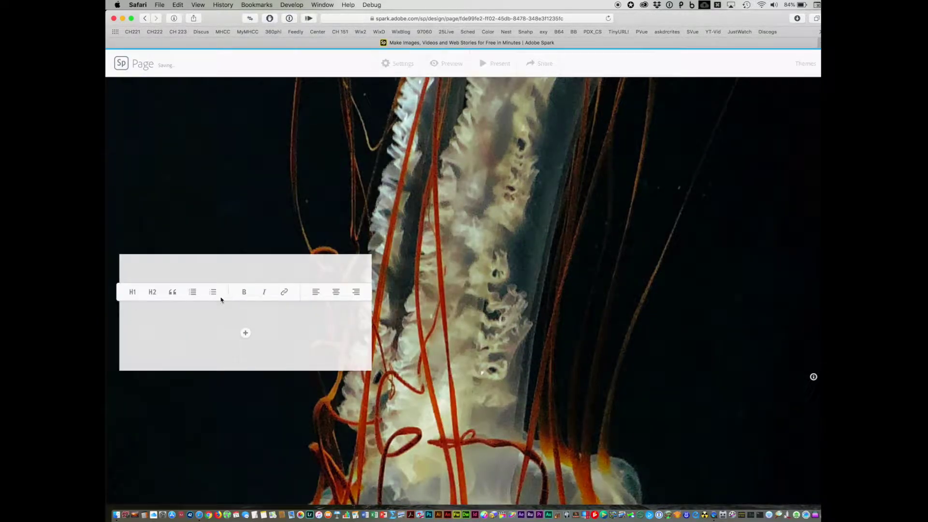
{"action": "type", "text": "Week 2"}
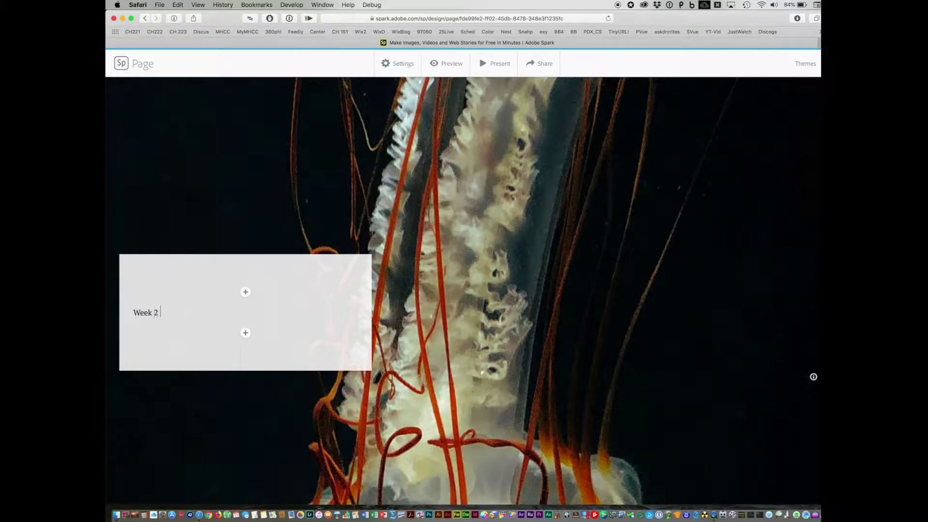
{"action": "type", "text": " Example"}
{"action": "left_click_drag", "start_coordinate": [196, 313], "coordinate": [116, 312]}
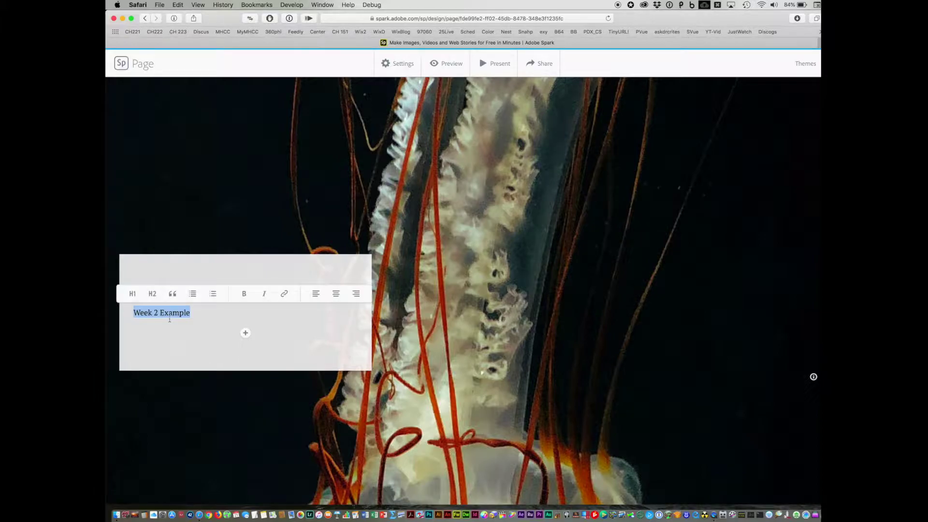
{"action": "left_click", "coordinate": [152, 293]}
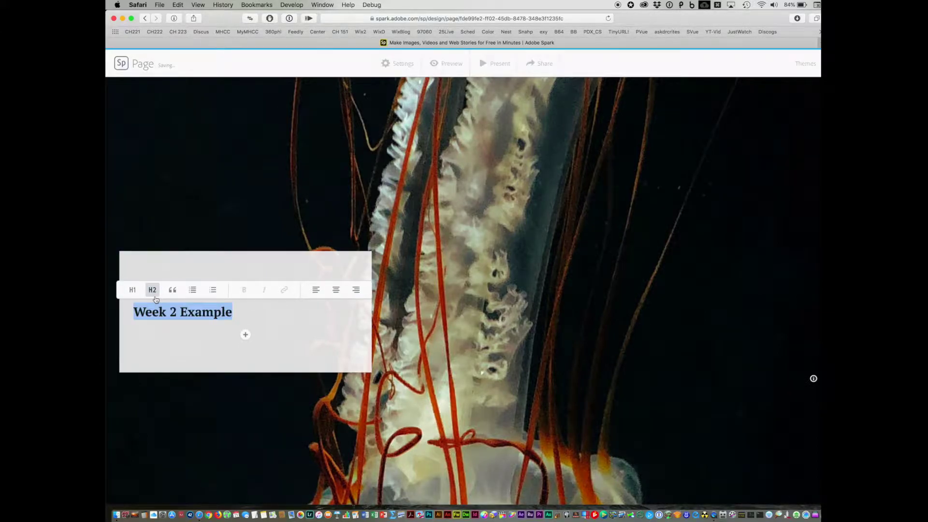
{"action": "left_click", "coordinate": [245, 334]}
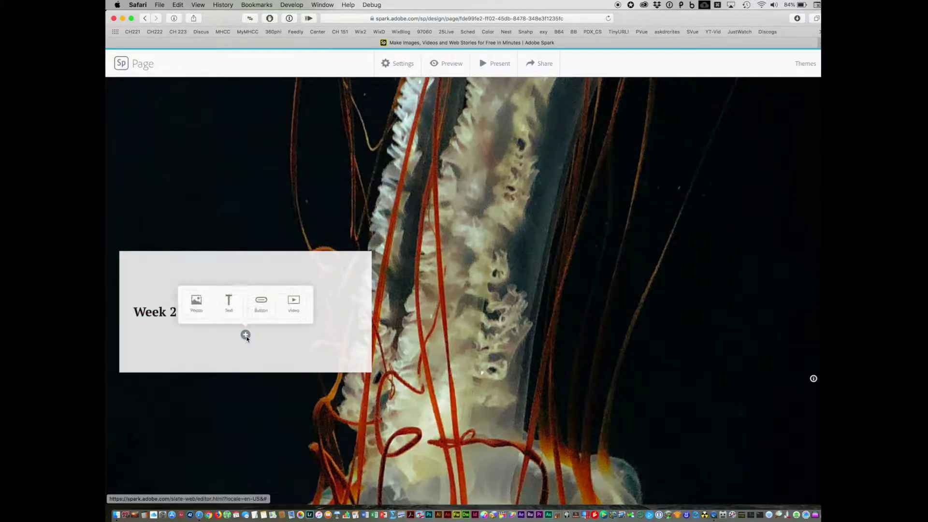
{"action": "left_click", "coordinate": [231, 307]}
{"action": "type", "text": "te"}
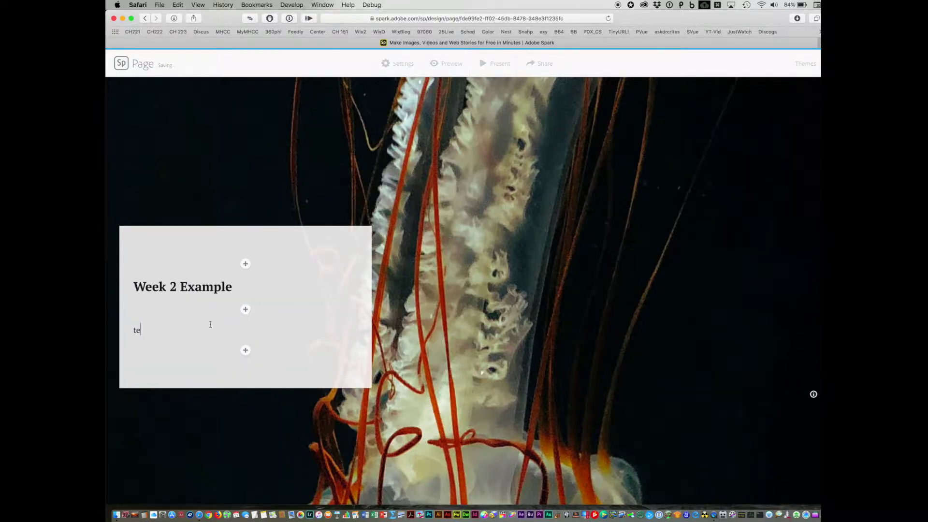
{"action": "type", "text": "st"}
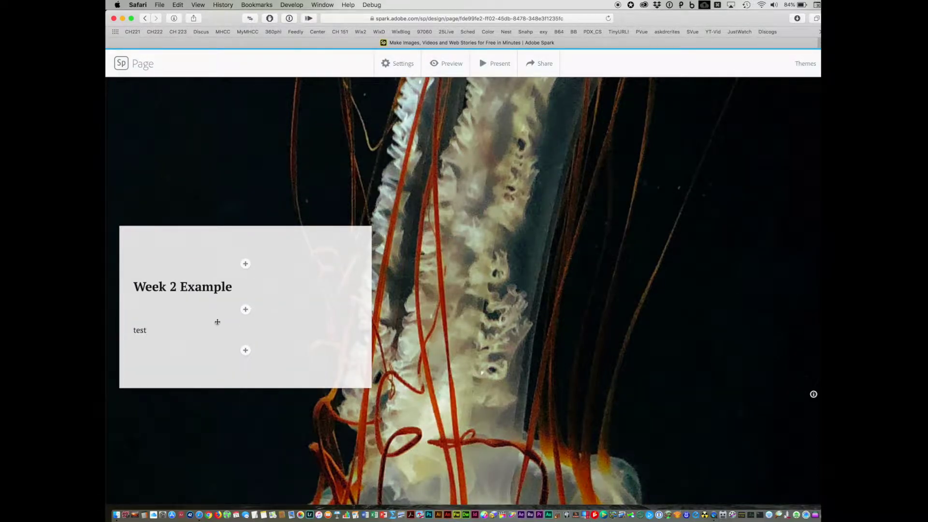
{"action": "left_click", "coordinate": [556, 231]}
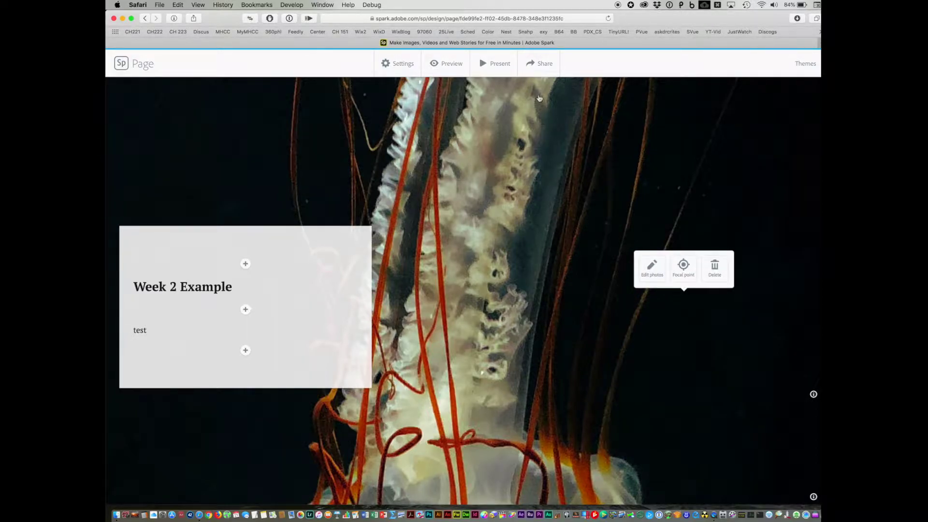
- Publish 'Glideshow Example' with the Education category and copy its shareable link
{"action": "left_click", "coordinate": [541, 65]}
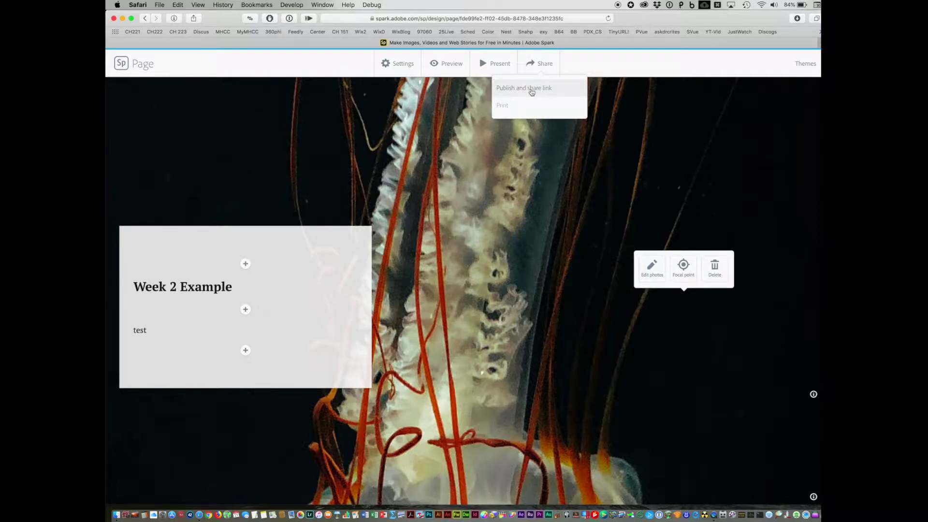
{"action": "left_click", "coordinate": [531, 89]}
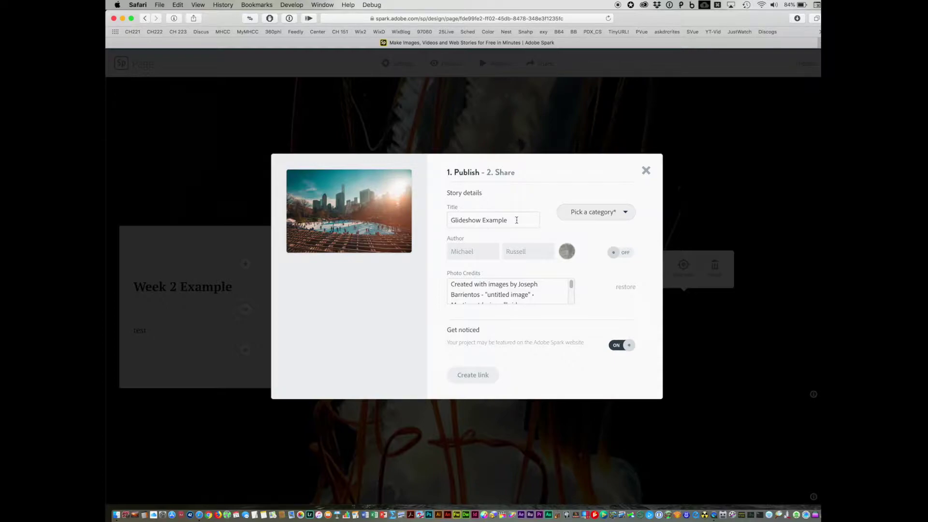
{"action": "left_click", "coordinate": [626, 214]}
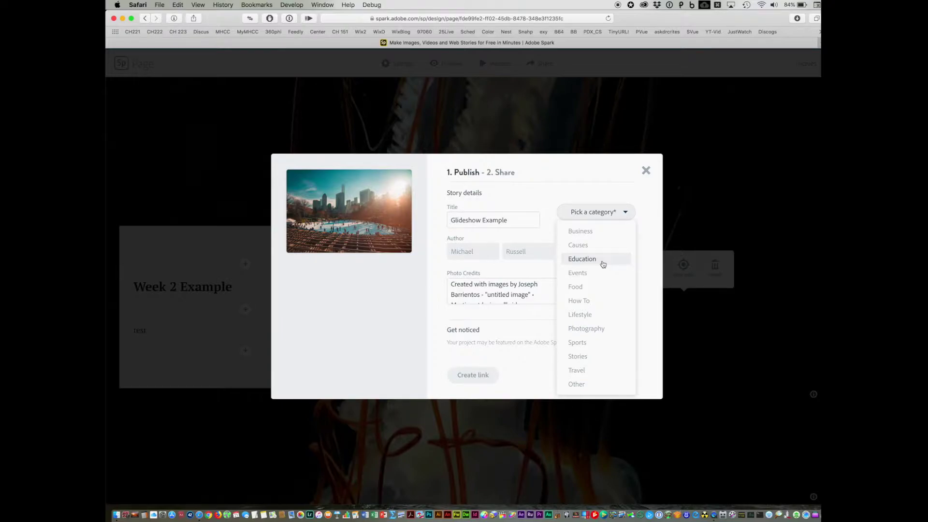
{"action": "left_click", "coordinate": [603, 264]}
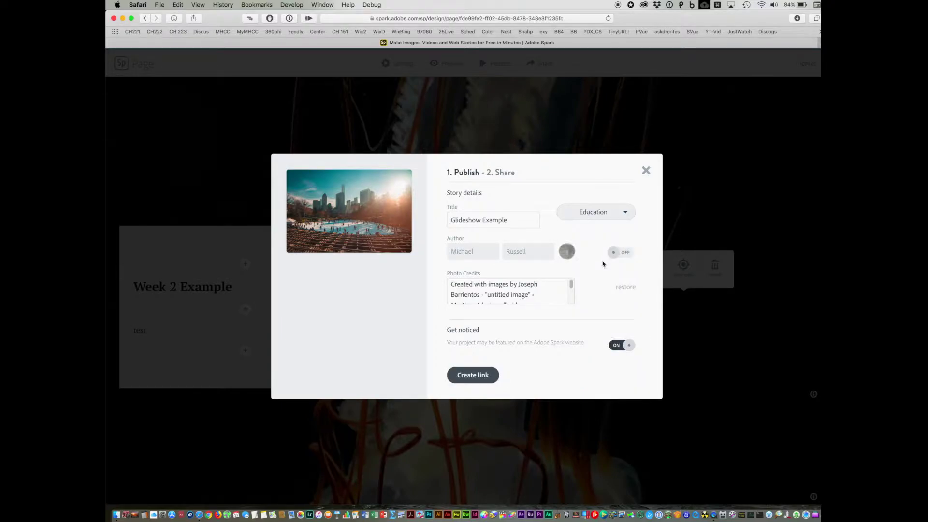
{"action": "left_click", "coordinate": [472, 379]}
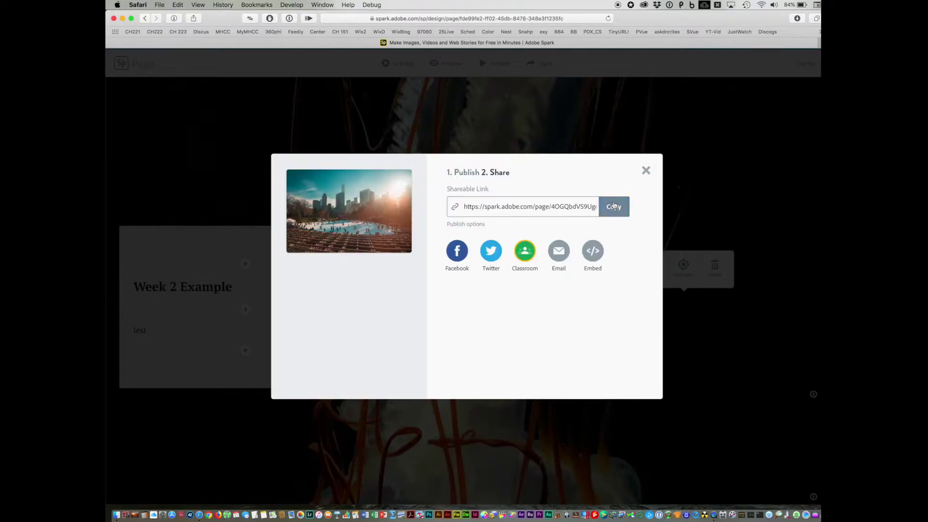
{"action": "left_click", "coordinate": [613, 207]}
{"action": "left_click", "coordinate": [645, 172]}
- Open a new browser window for viewing the published page link
{"action": "key", "text": "super+n"}
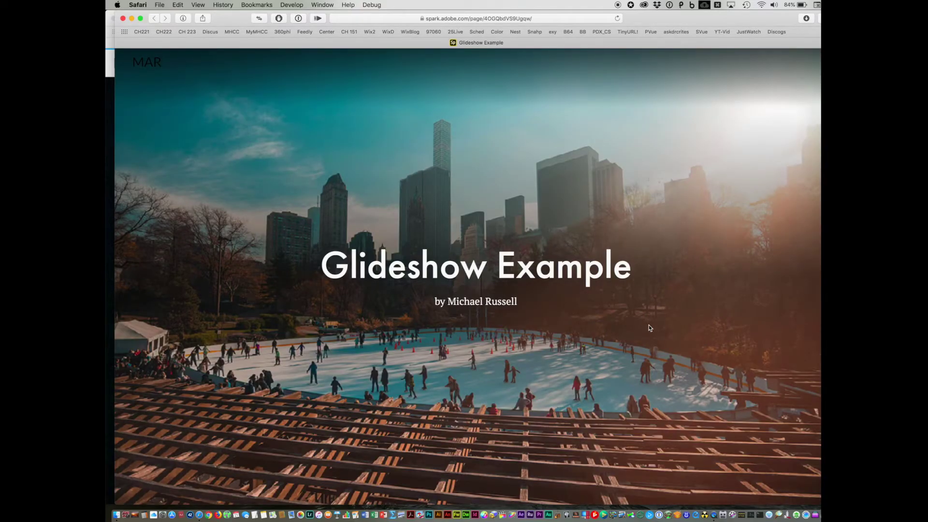
{"action": "scroll", "coordinate": [649, 328], "scroll_direction": "down", "scroll_amount": 5}
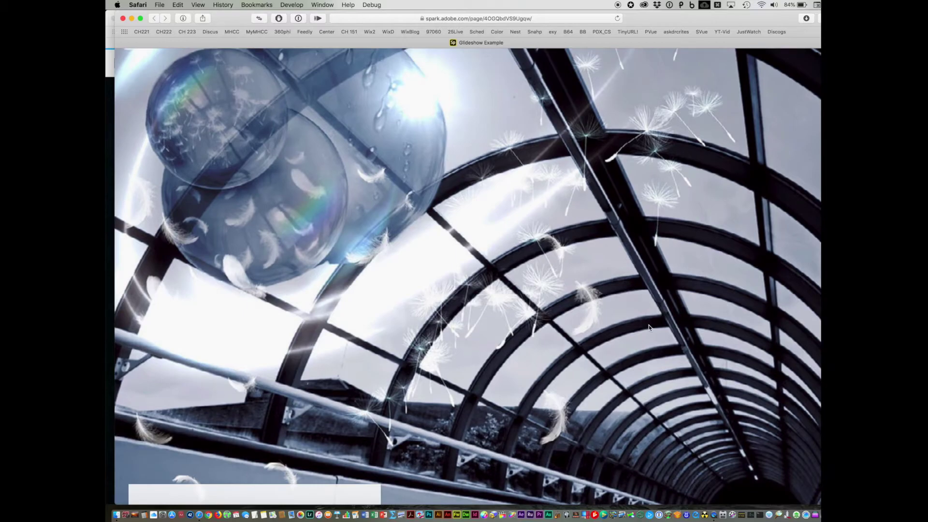
{"action": "scroll", "coordinate": [648, 328], "scroll_direction": "down", "scroll_amount": 3}
{"action": "scroll", "coordinate": [649, 328], "scroll_direction": "down", "scroll_amount": 2}
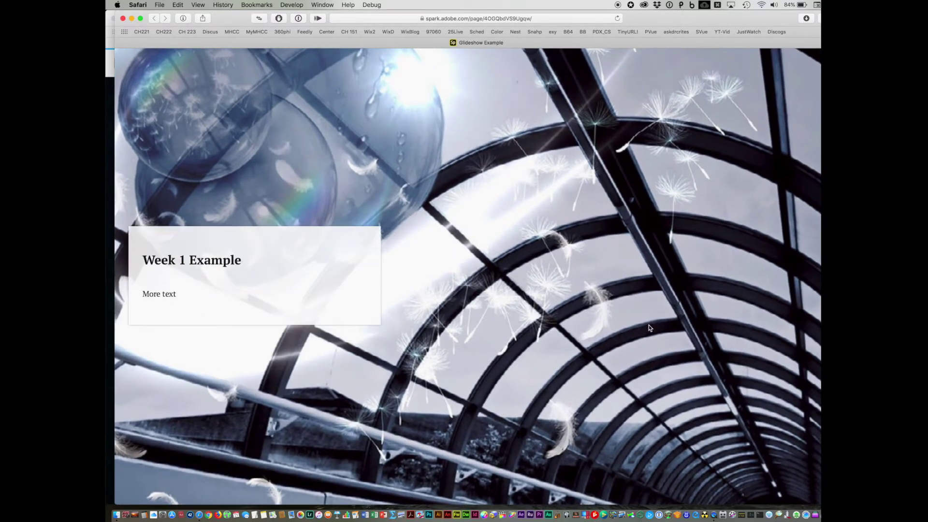
{"action": "scroll", "coordinate": [649, 328], "scroll_direction": "down", "scroll_amount": 3}
{"action": "scroll", "coordinate": [648, 328], "scroll_direction": "down", "scroll_amount": 2}
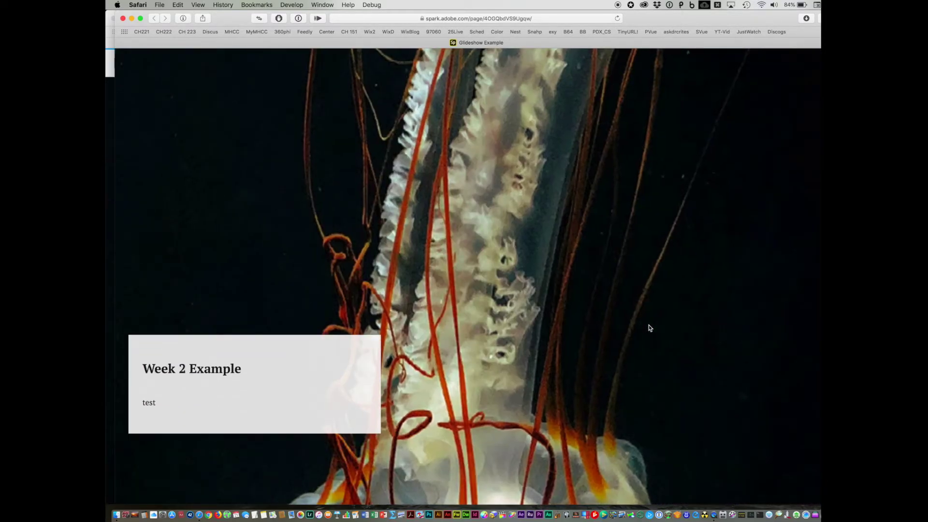